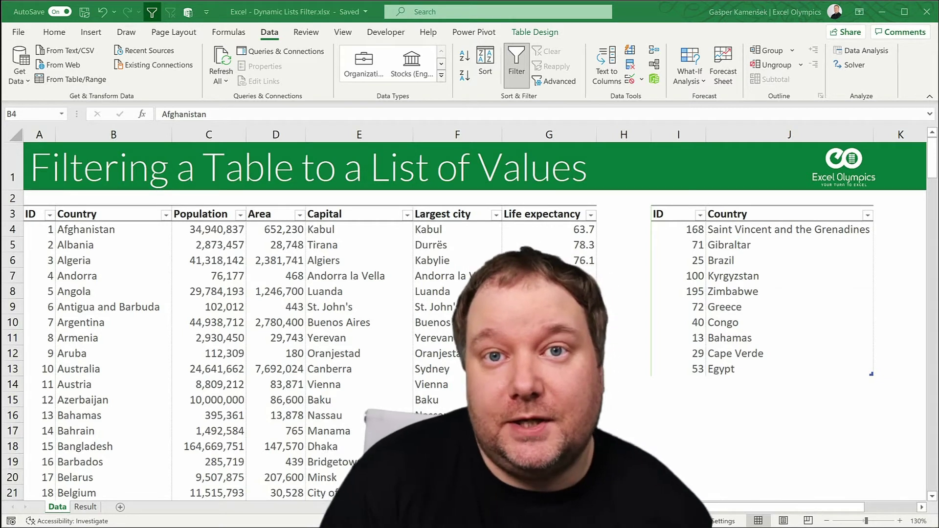
Send the country table to Power Query with From Table/Range, creating the AllCountries query.
click(93, 226)
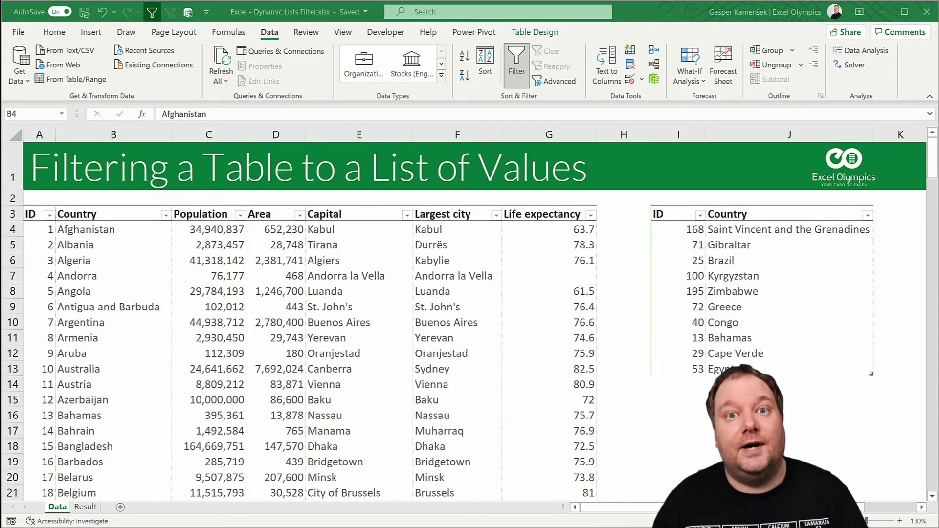
click(74, 244)
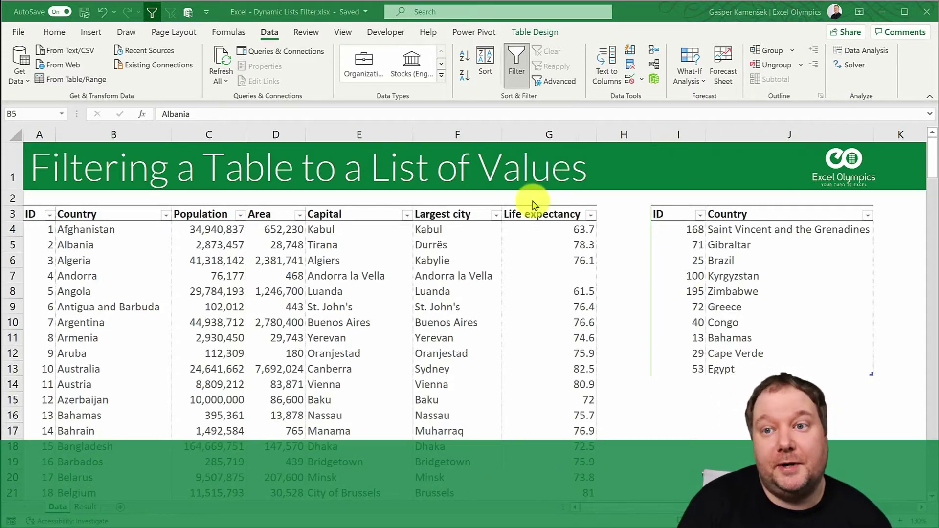
click(100, 249)
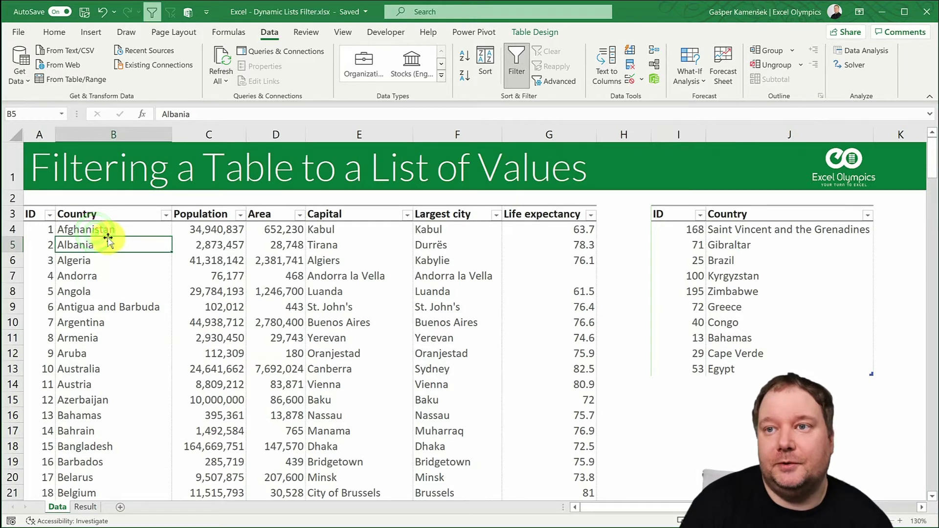
click(91, 257)
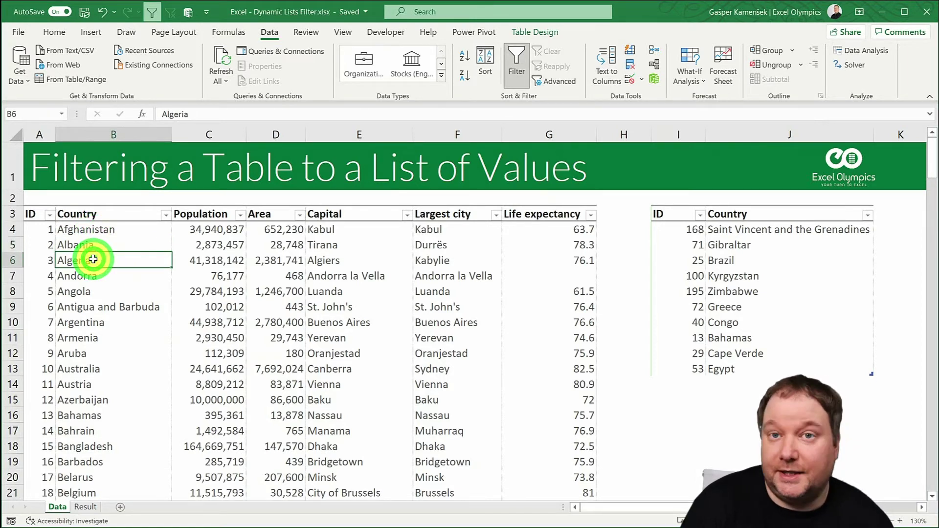
click(274, 33)
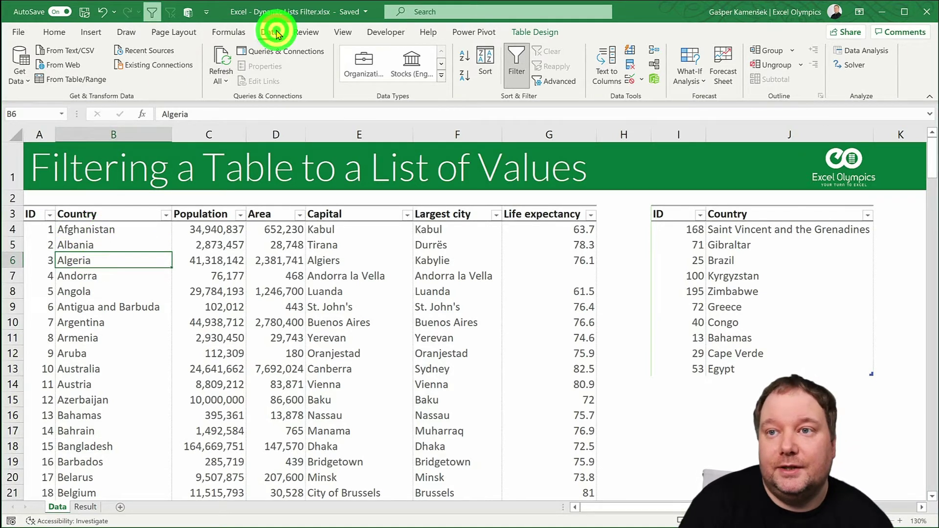
click(58, 80)
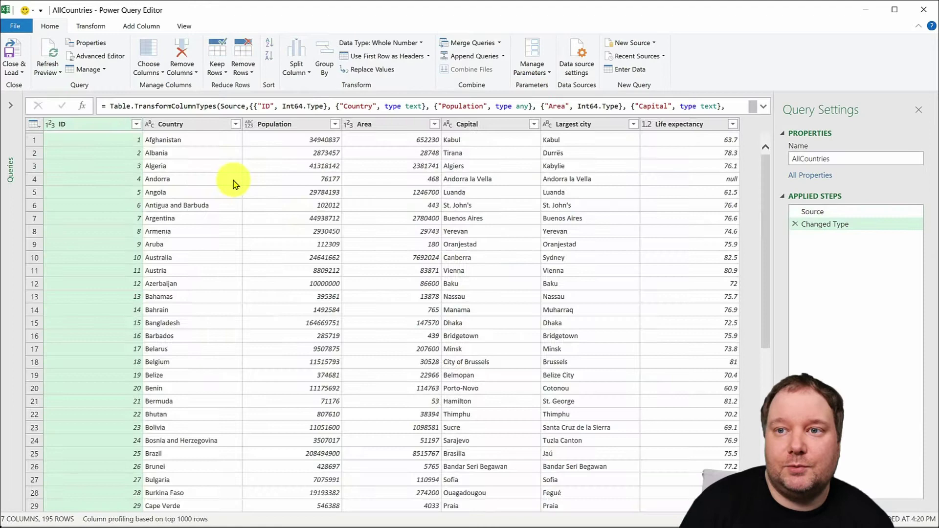
Expand the Queries pane and compare AllCountries with the 10-row ListOfCountries ID and Country list.
click(11, 103)
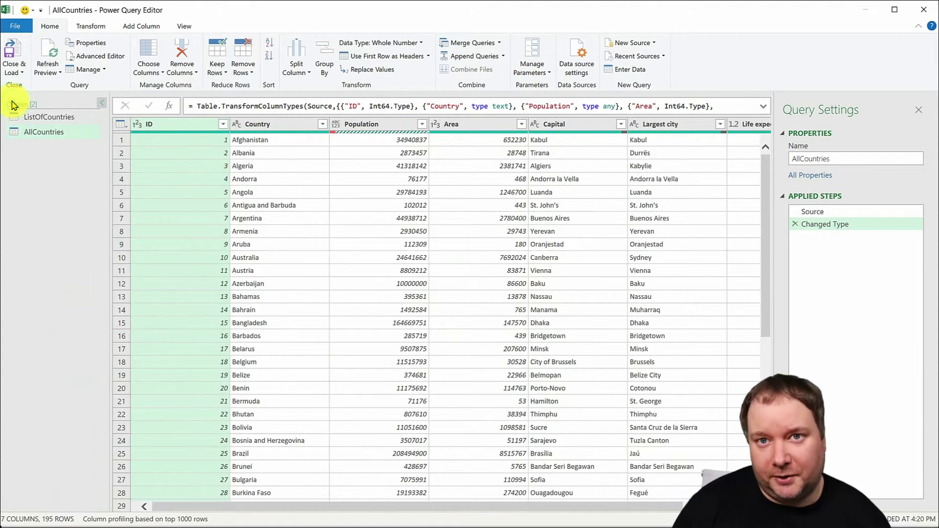
click(53, 115)
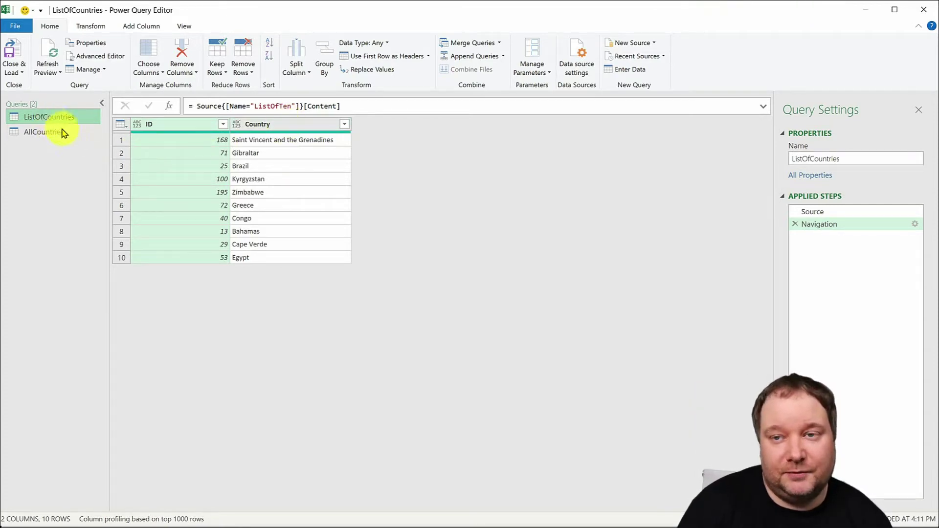
click(47, 132)
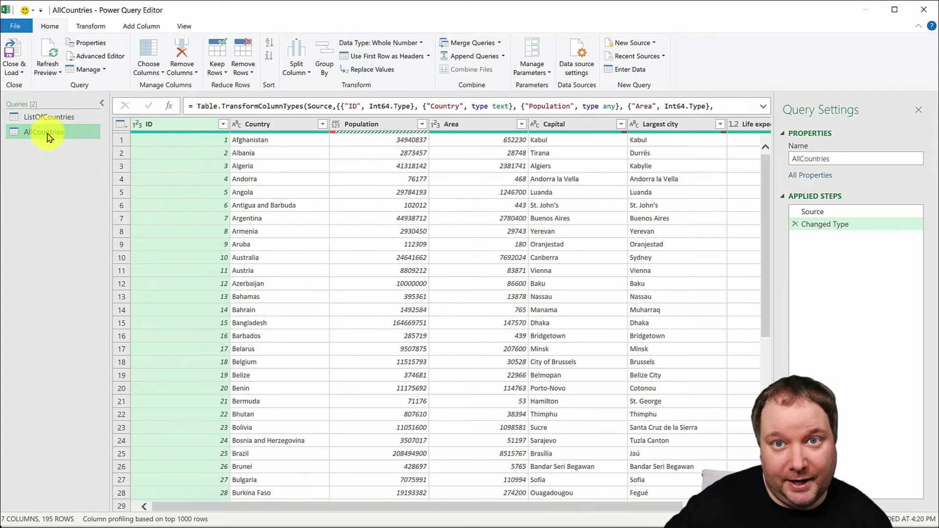
click(46, 116)
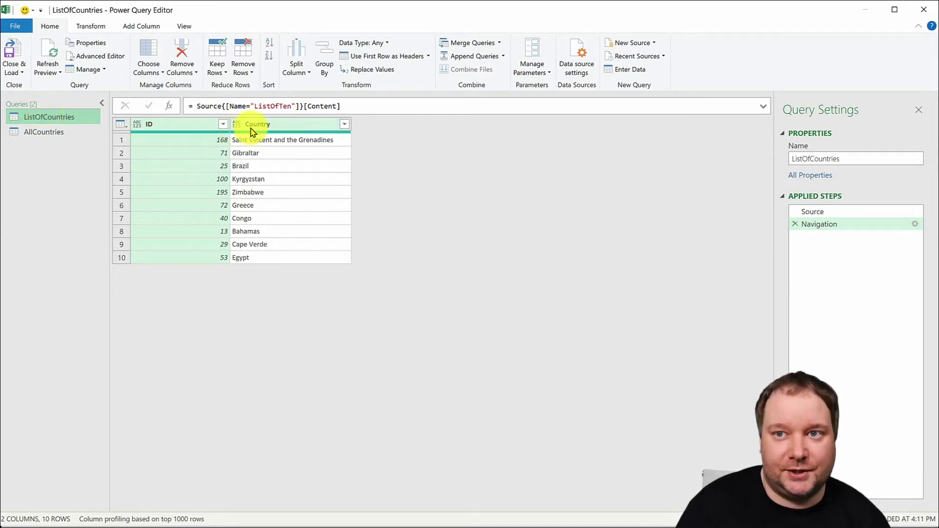
Convert the ListOfCountries Country column to a ten-item list, then return to AllCountries.
click(276, 122)
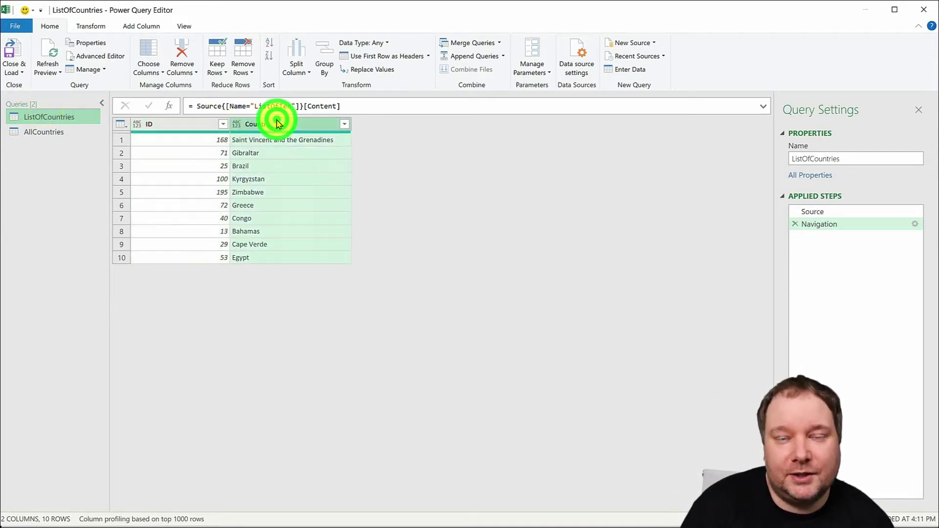
click(92, 29)
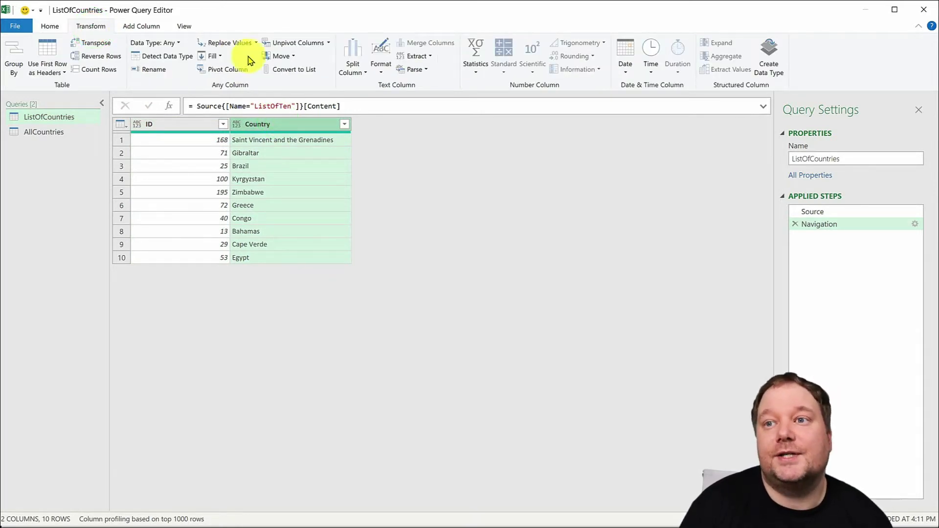
click(276, 71)
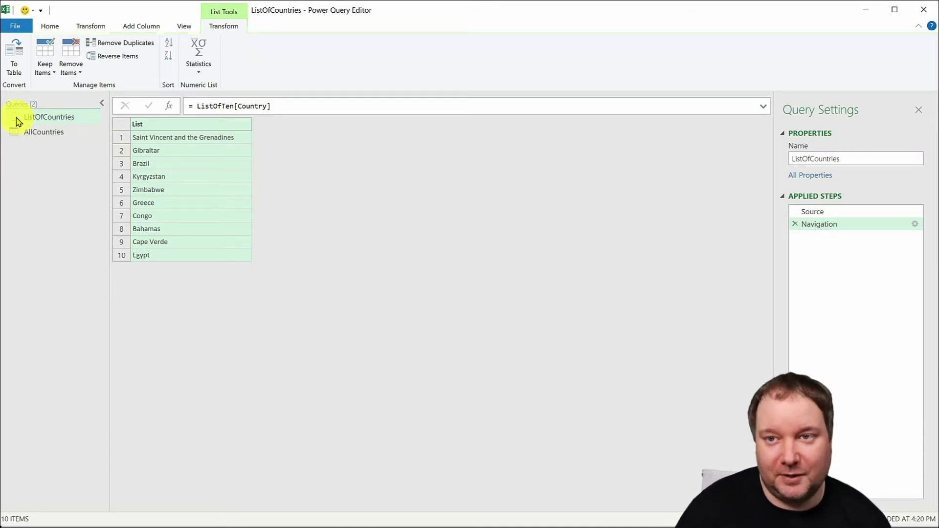
click(58, 136)
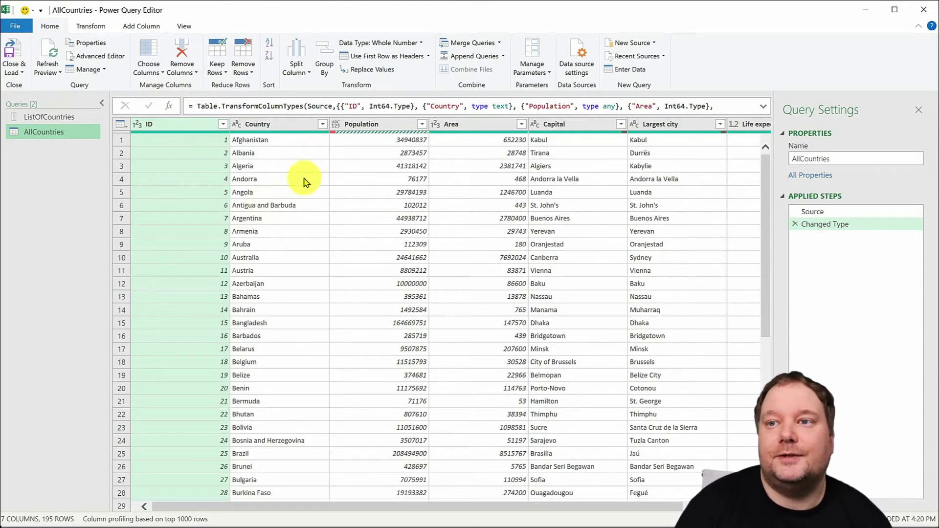
Filter the AllCountries Country column to keep only Albania and Angola.
click(321, 124)
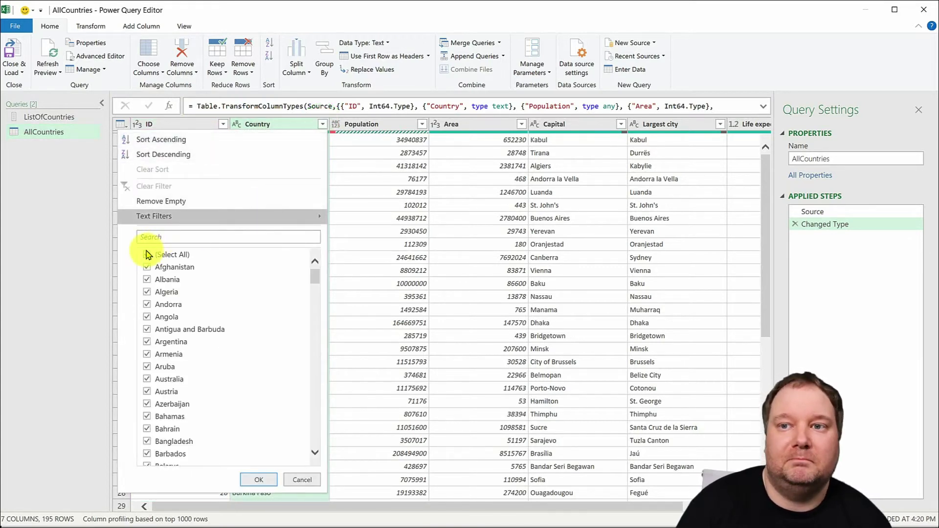
click(147, 254)
click(146, 279)
click(147, 318)
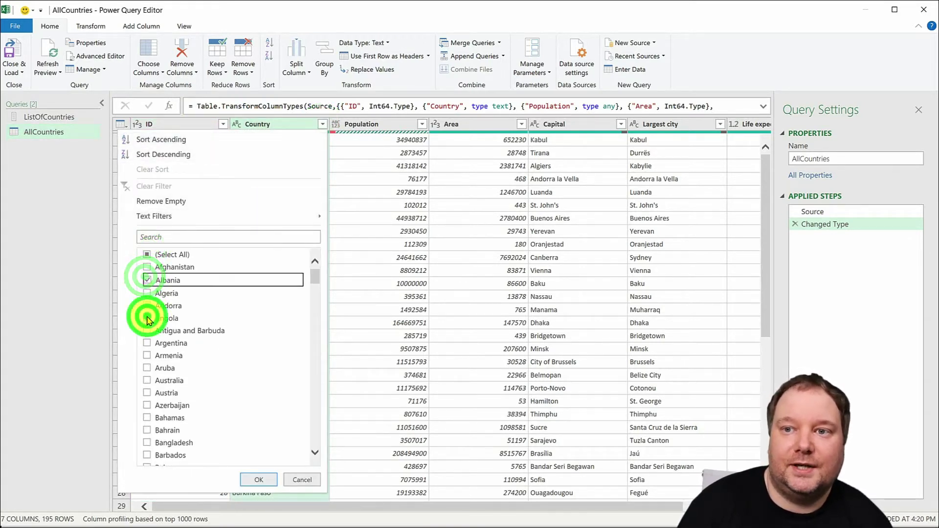
click(258, 480)
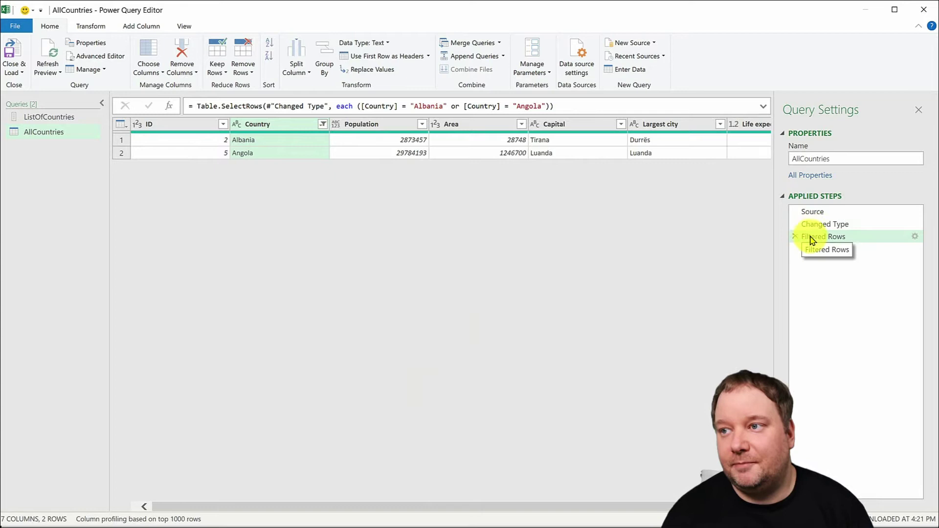
click(297, 104)
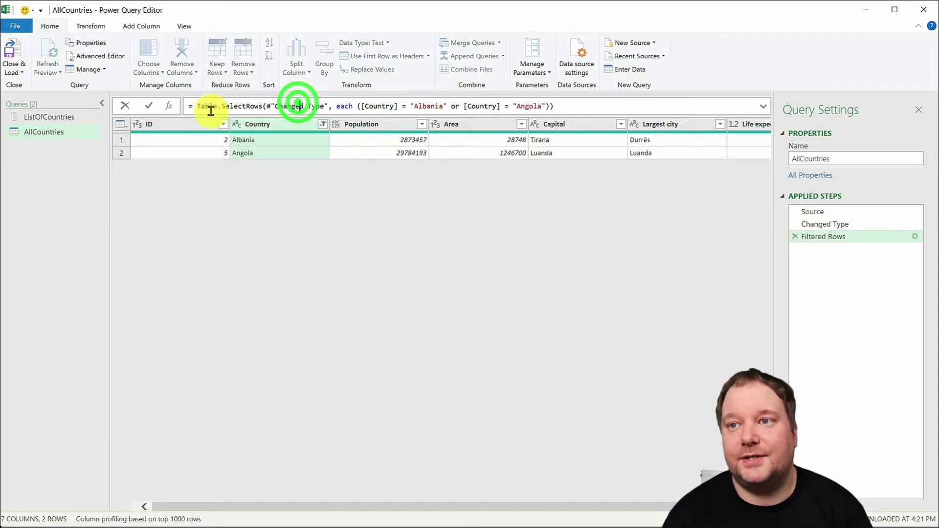
Delete the hard-coded Albania and Angola conditions from the Filtered Rows formula.
click(188, 107)
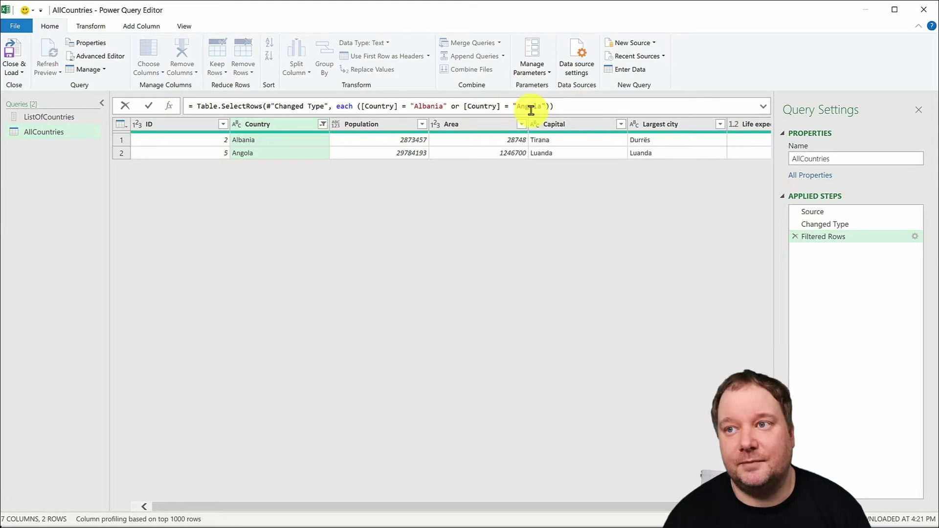
click(432, 106)
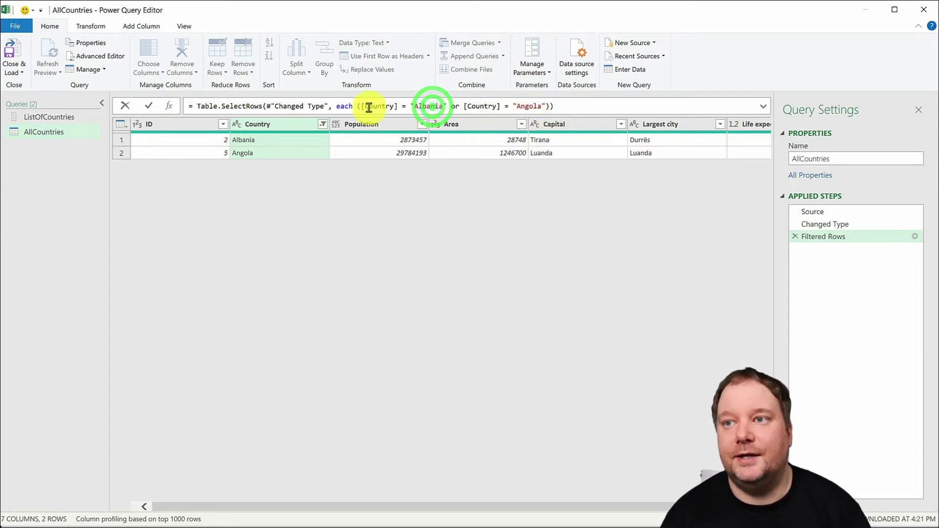
click(401, 104)
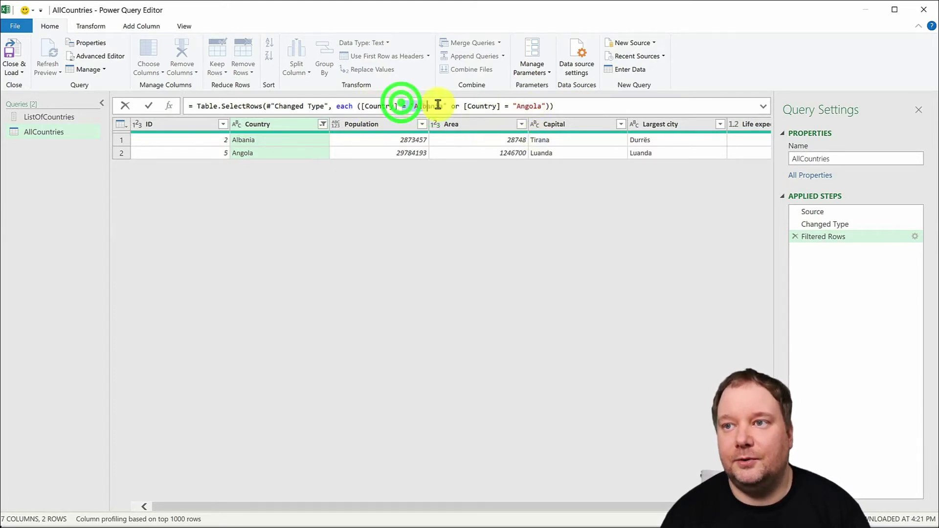
drag(437, 105, 554, 105)
key(Delete)
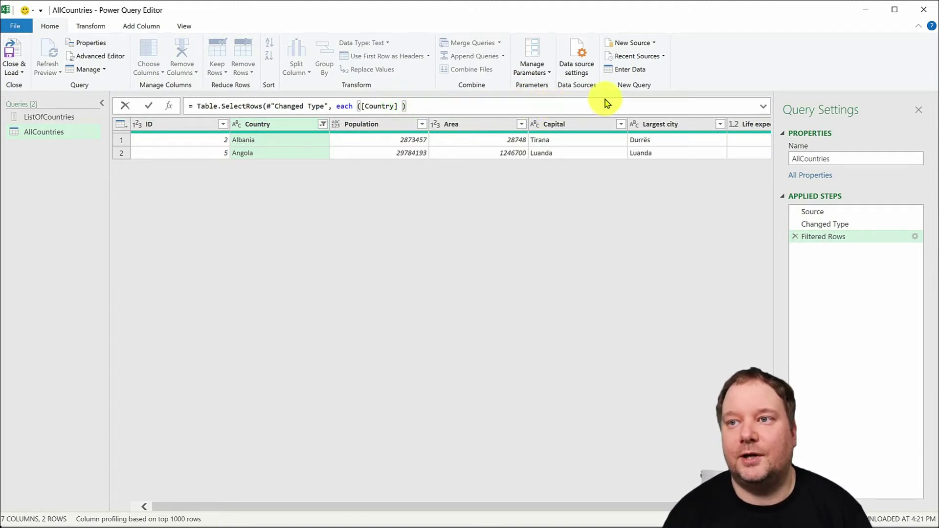
key(BackSpace)
Rewrite the filter condition as each (List.Contains(ListOfCountries,[Country])=true).
text())
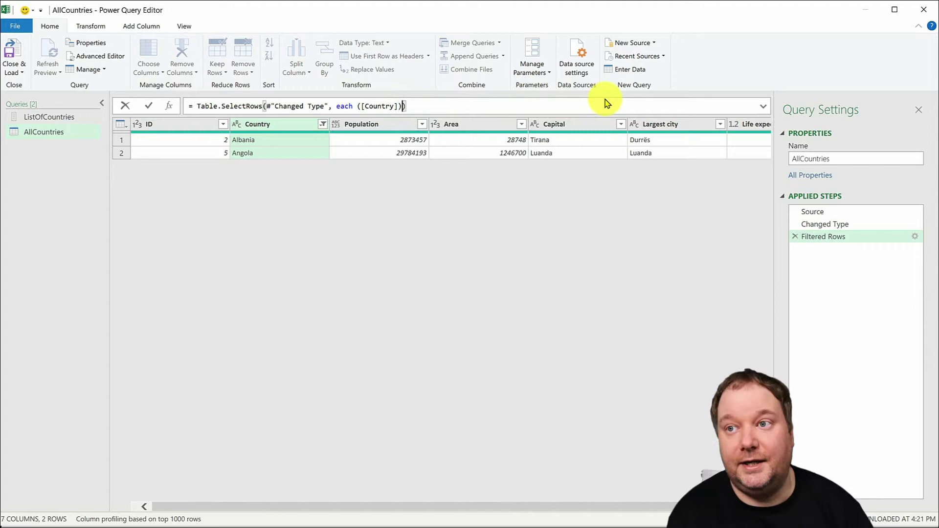
key(Left)
key(Left)
key(Left)
key(Left)
key(Left)
key(Left)
key(Left)
key(Left)
key(Left)
key(Left)
key(Left)
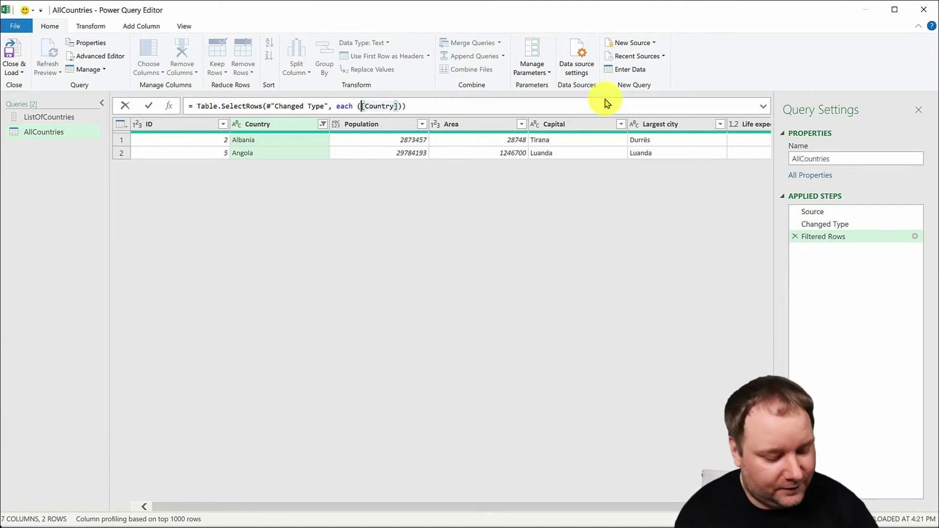
text(List.Con)
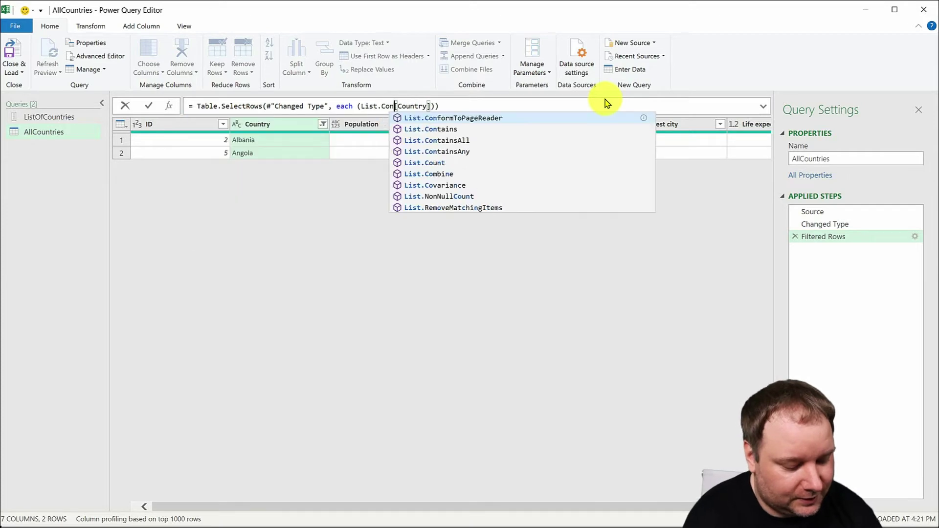
text(tain)
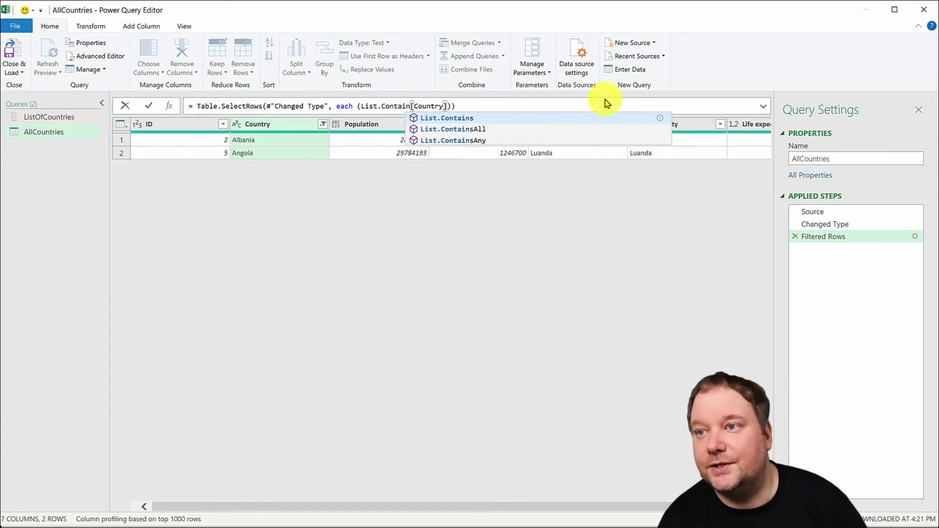
text(s)
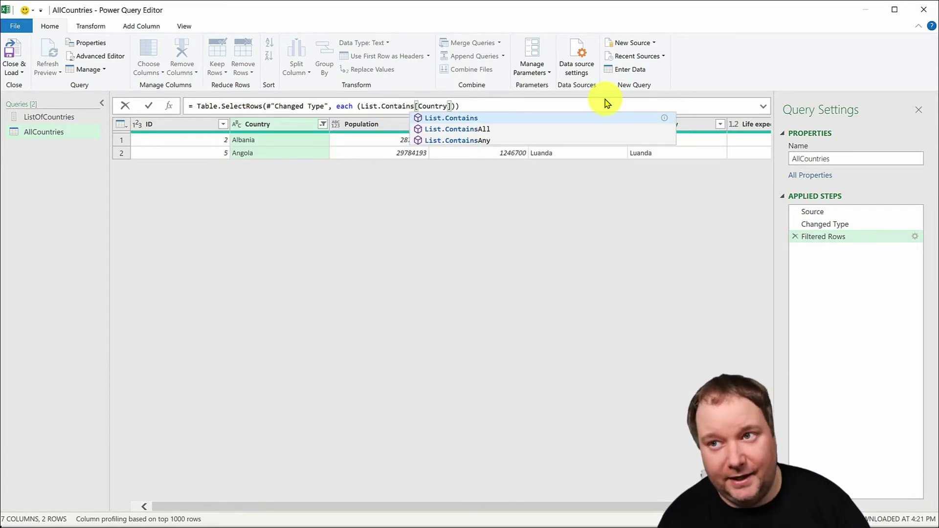
text(()
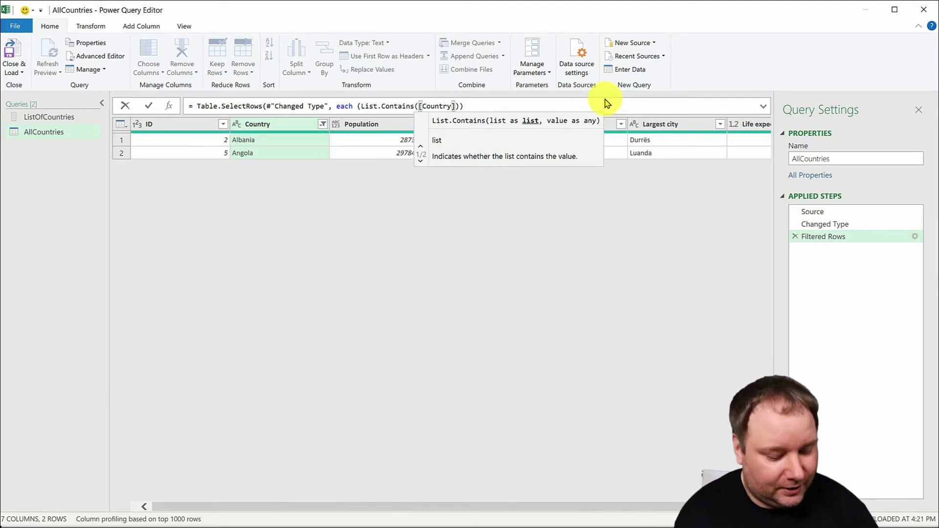
text(ListOfC)
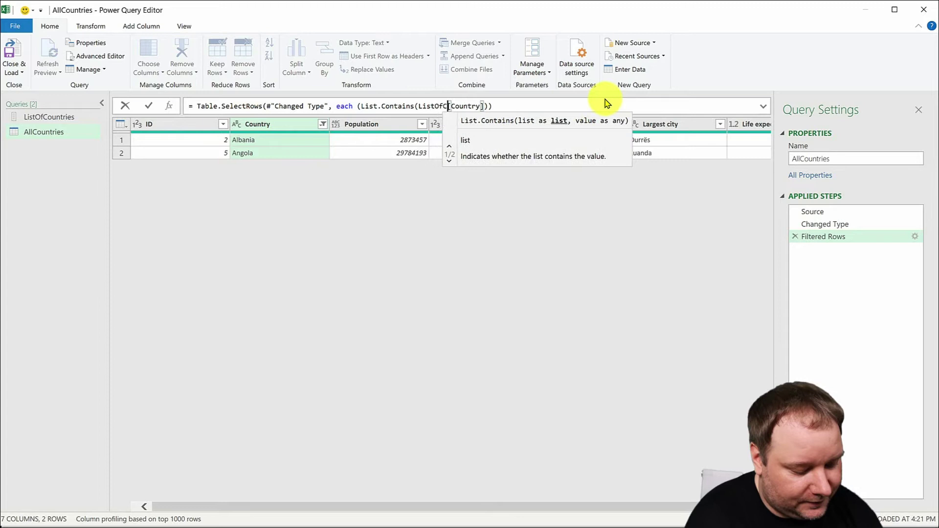
text(ountries)
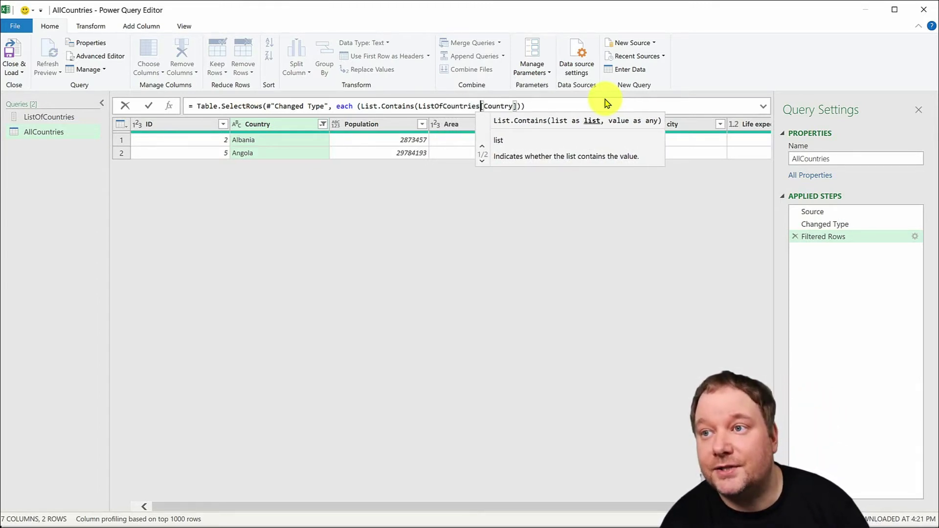
text(,)
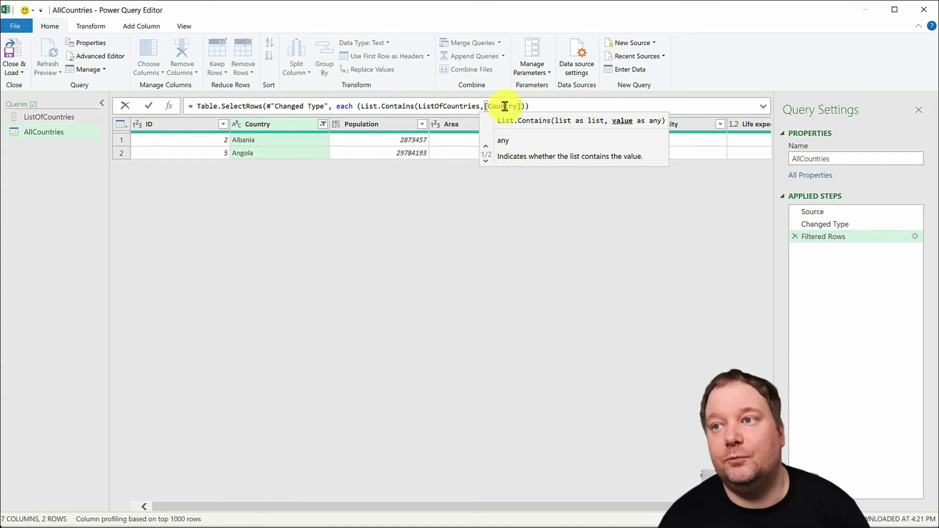
click(524, 107)
text())
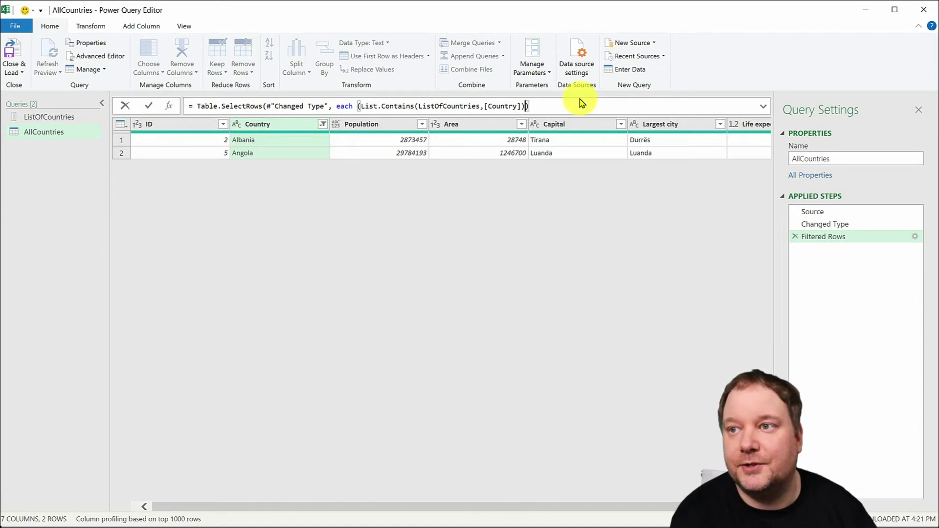
text(=true)
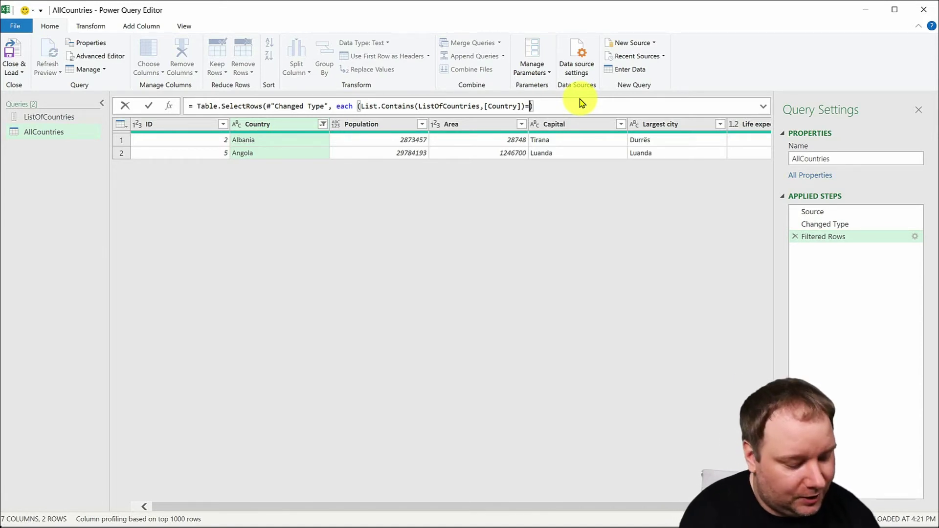
text())
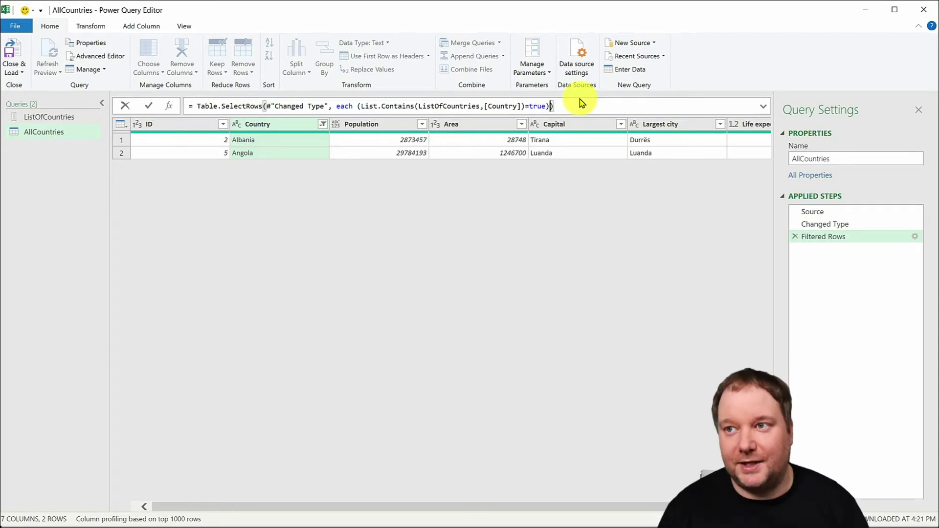
click(573, 106)
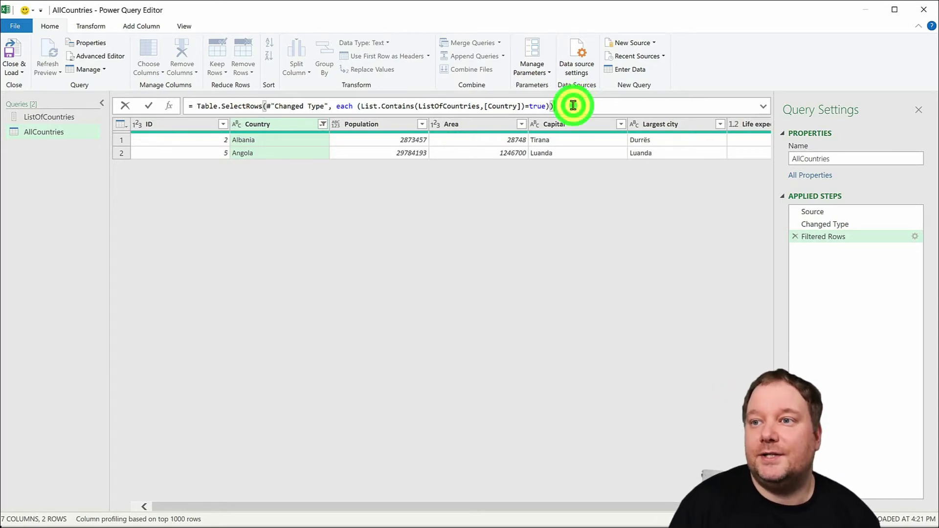
key(Return)
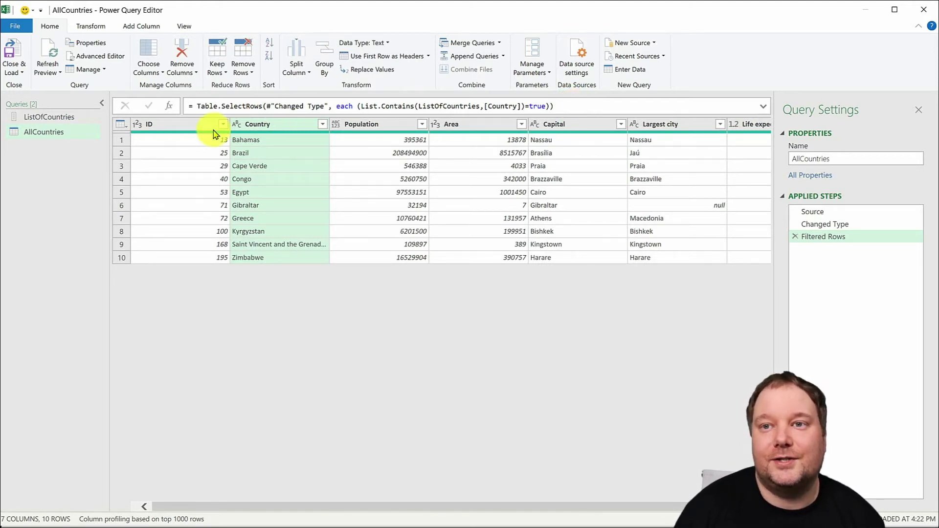
click(83, 116)
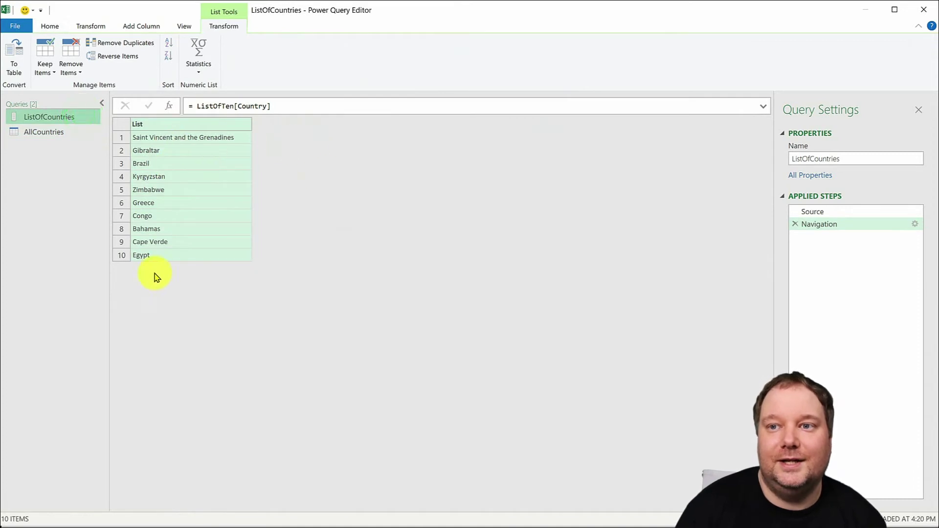
click(49, 132)
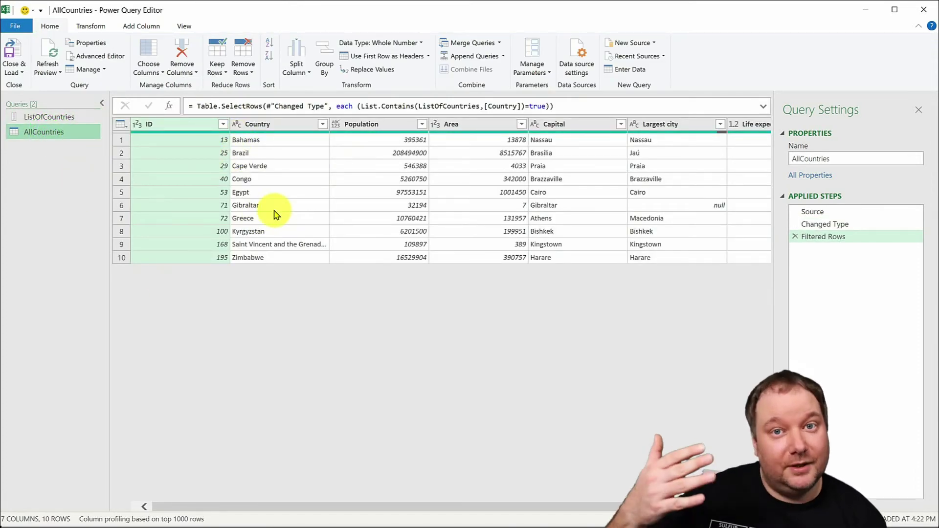
Load the filtered AllCountries query as a table at Result!$C$4 and view it.
click(21, 70)
click(35, 98)
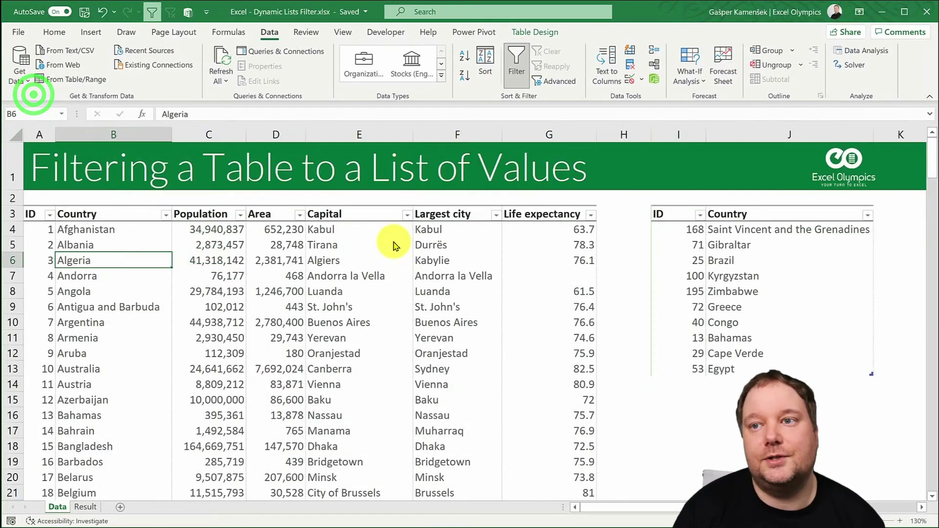
click(90, 507)
click(109, 228)
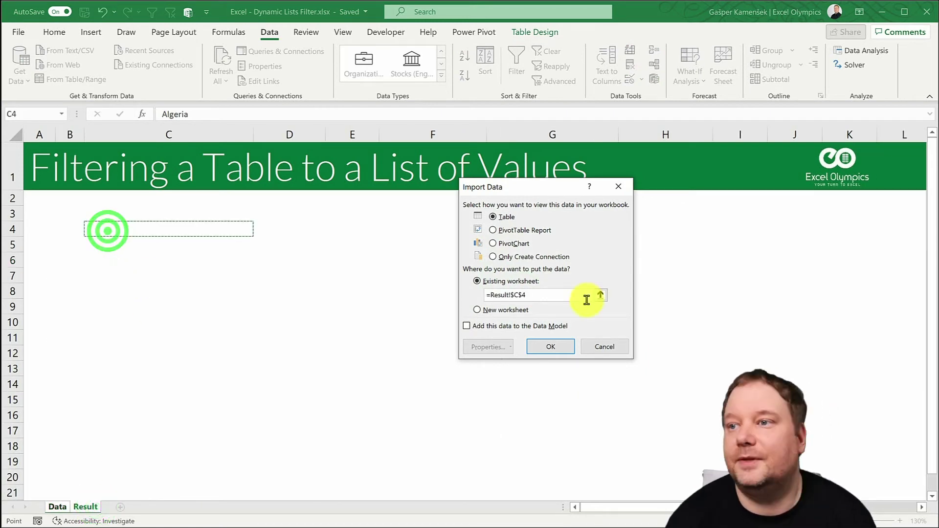
click(551, 346)
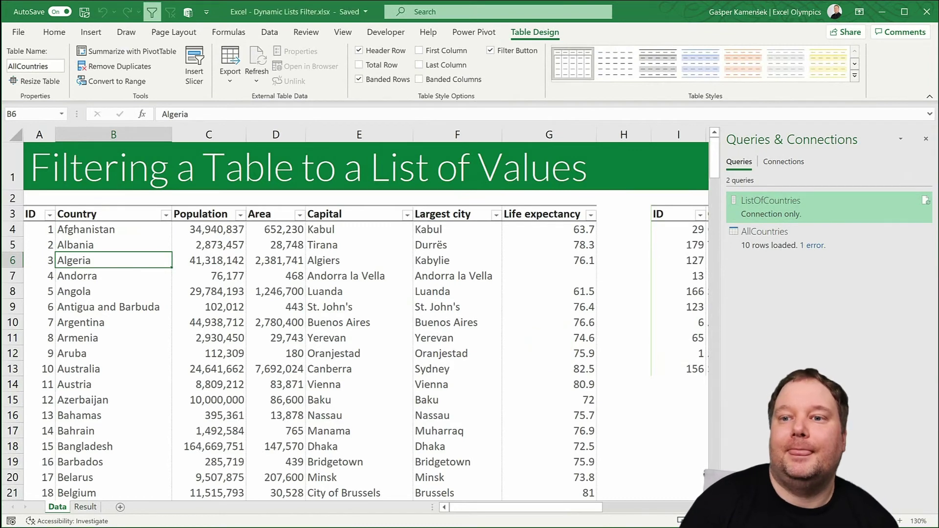
click(89, 505)
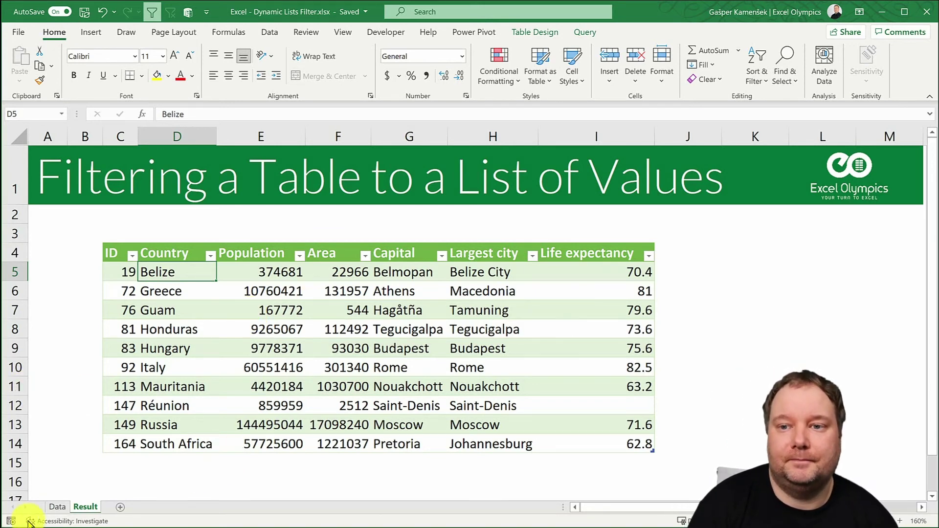
Review the current ten countries and their lookup formula on the Data sheet.
click(54, 507)
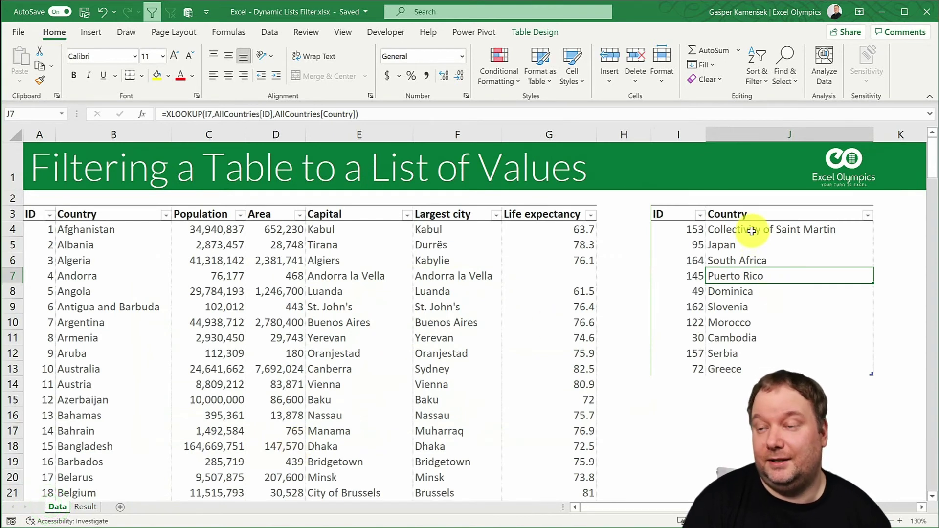
drag(751, 230, 819, 364)
click(755, 312)
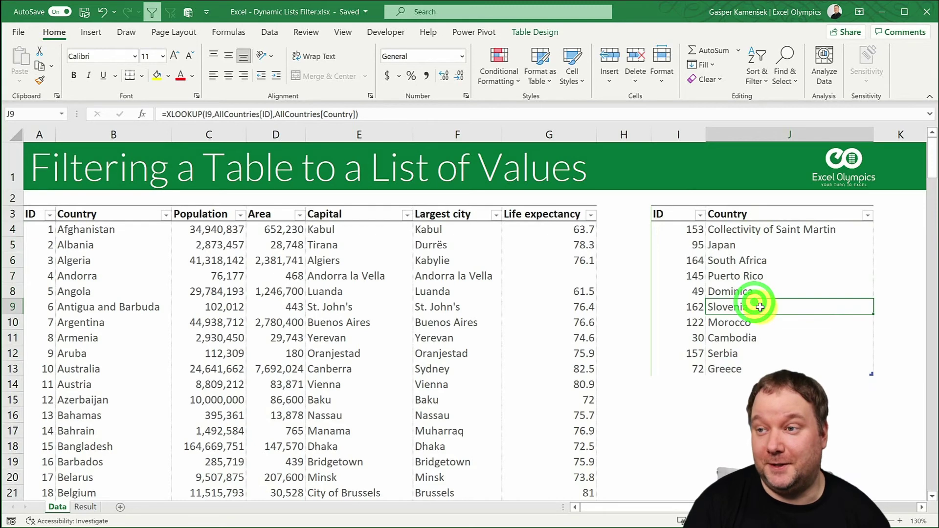
Refresh the Result table so it lists Cambodia through South Africa.
click(82, 506)
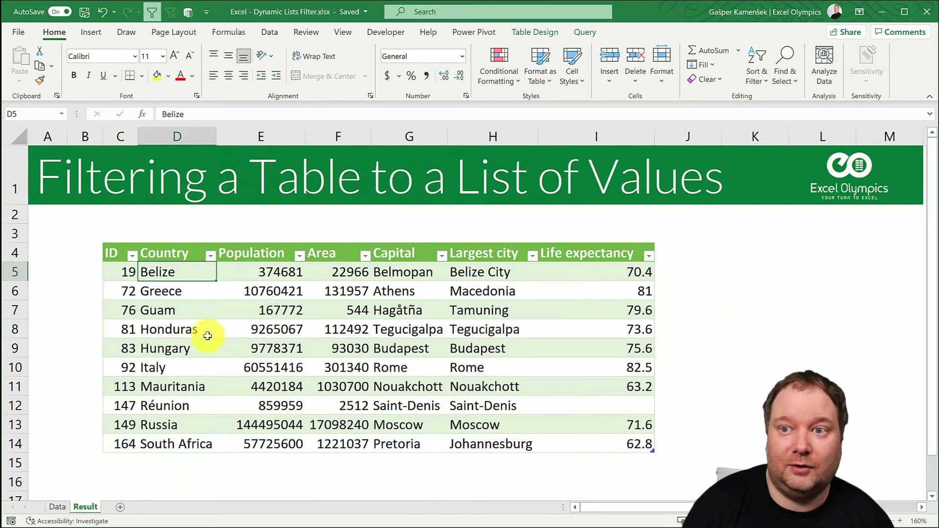
right_click(246, 285)
click(276, 387)
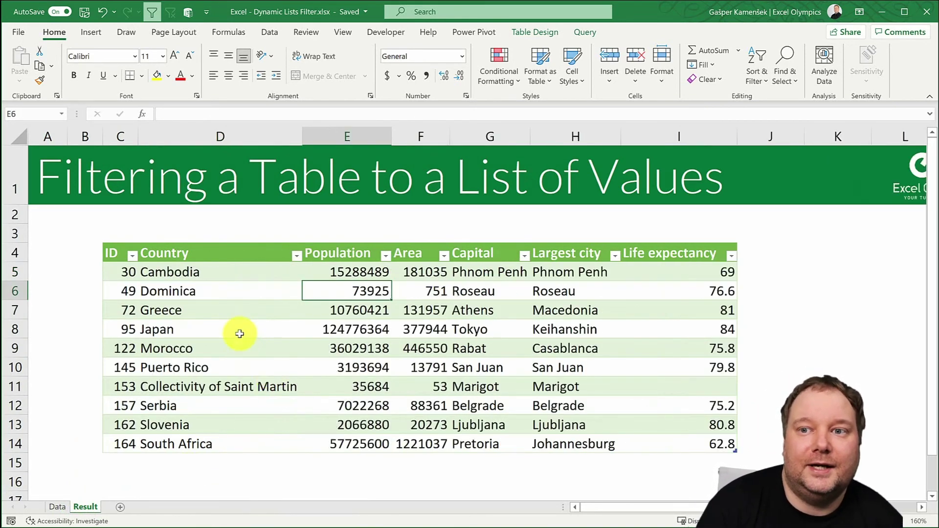
click(169, 424)
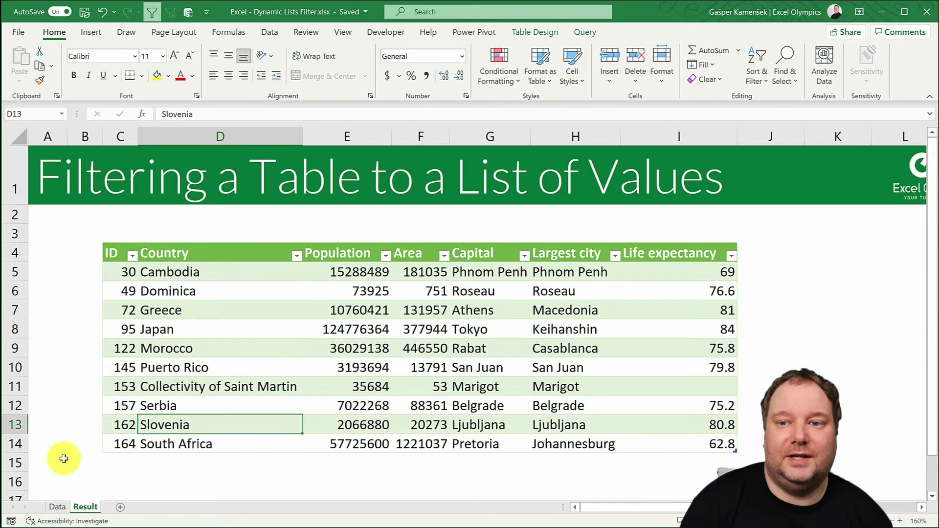
Review the Data sheet's new RANDBETWEEN IDs and XLOOKUP countries, Luxembourg through Gibraltar.
click(63, 508)
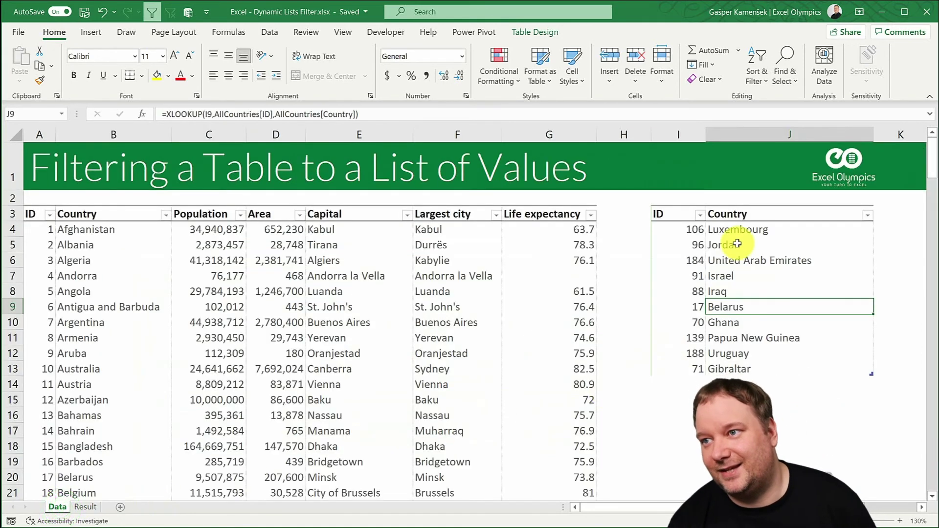
drag(676, 227, 679, 375)
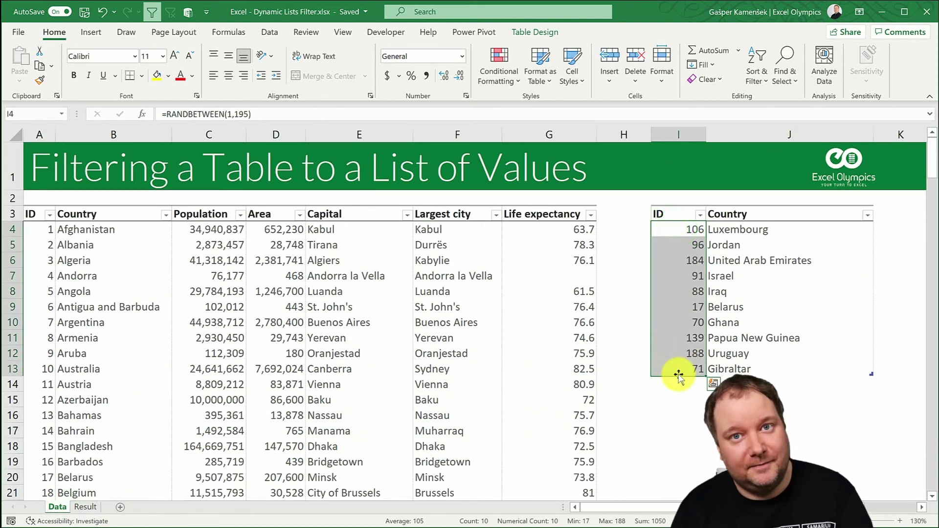
click(800, 289)
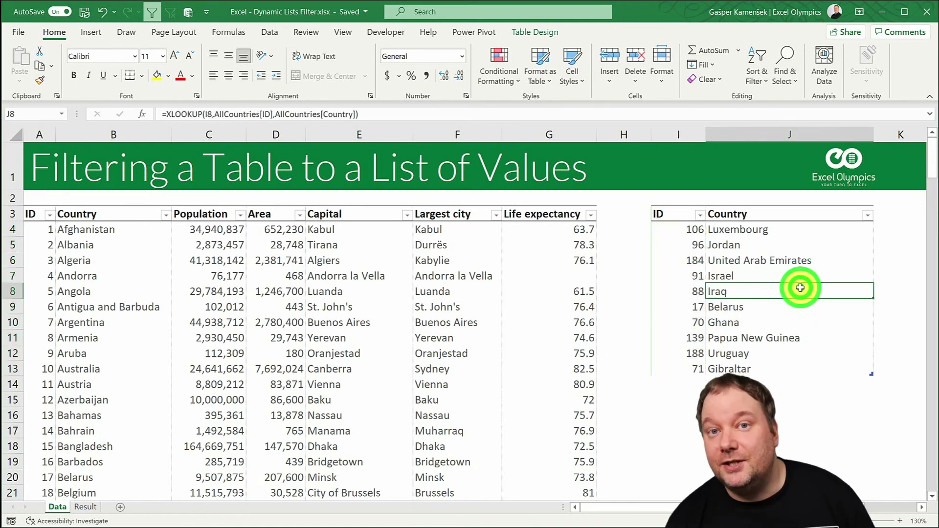